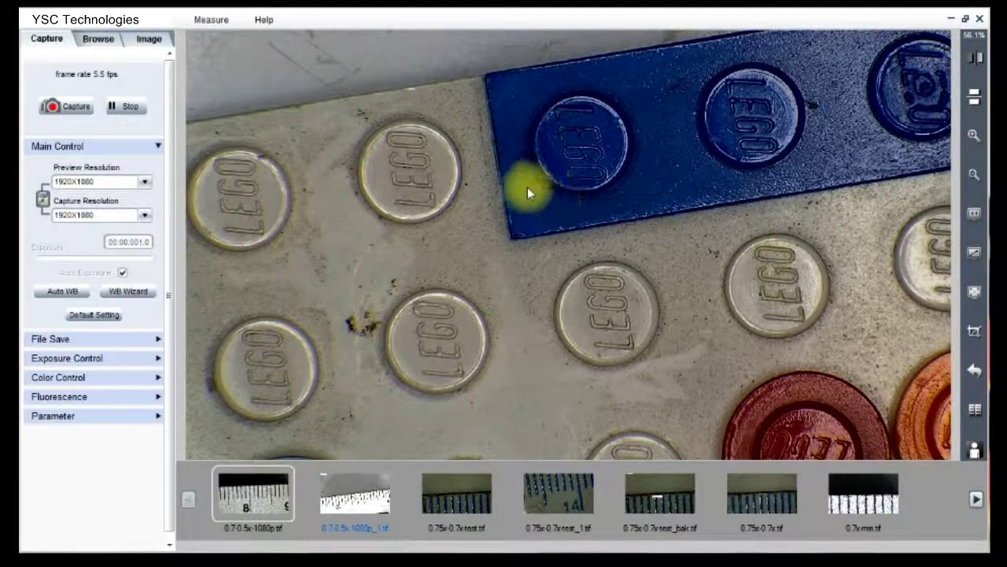
Apply the 5x-1080p-mm calibration (30 mm over 1644 pixels) to the image
{"action": "left_click", "coordinate": [209, 21]}
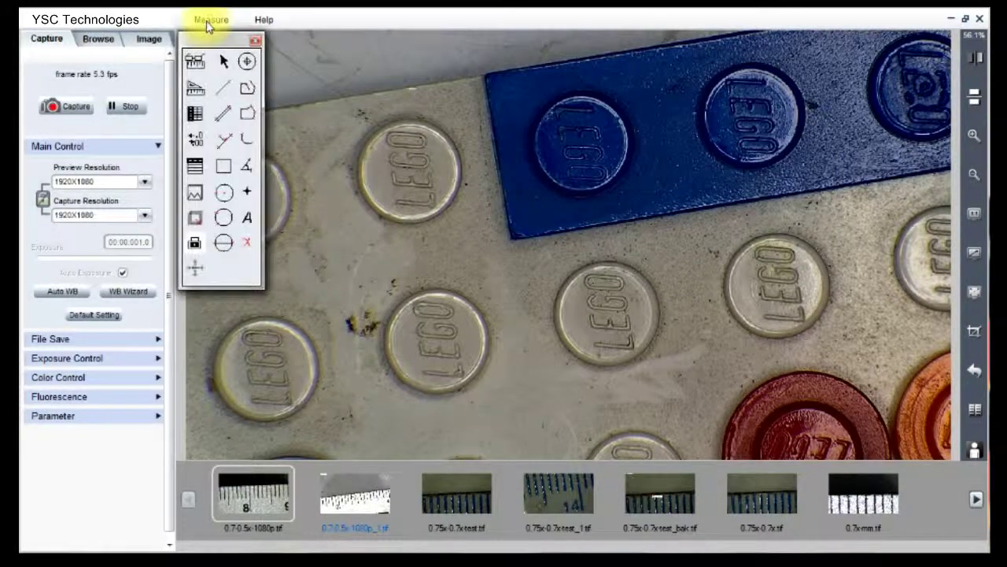
{"action": "left_click", "coordinate": [196, 116]}
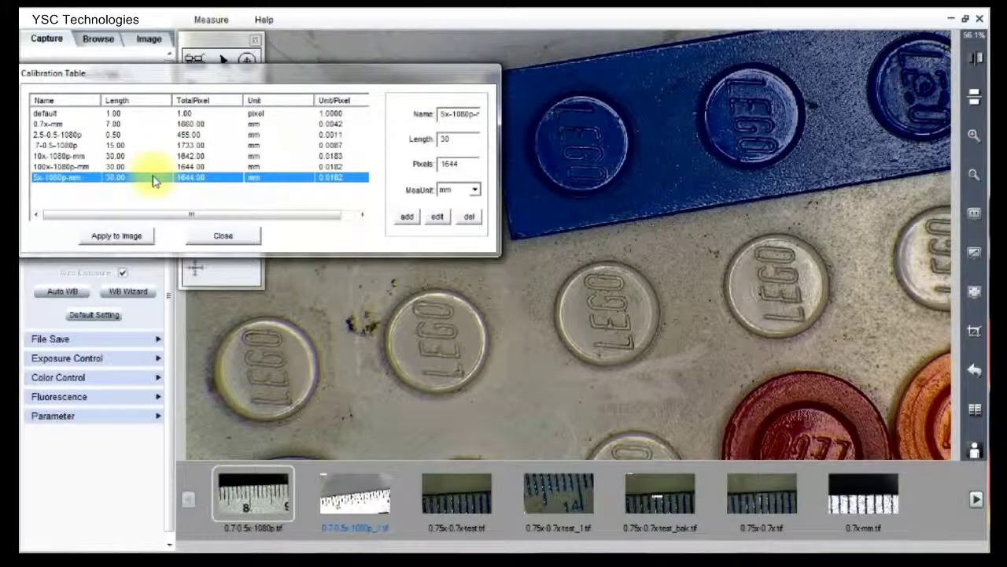
{"action": "left_click", "coordinate": [126, 235]}
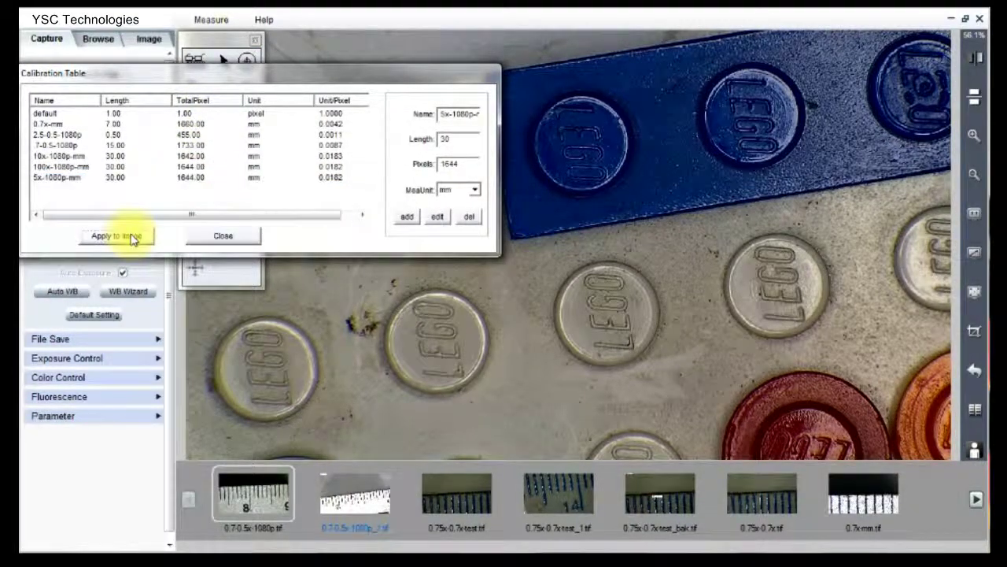
{"action": "left_click", "coordinate": [225, 236]}
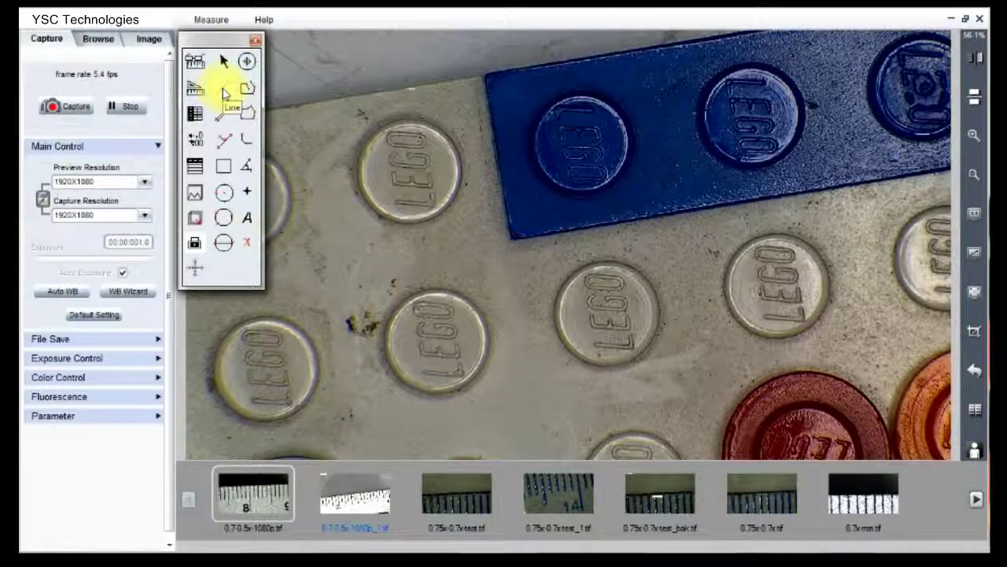
Draw line L1 (8.03 mm) between two grey stud centres and move its label above the line
{"action": "left_click", "coordinate": [223, 90]}
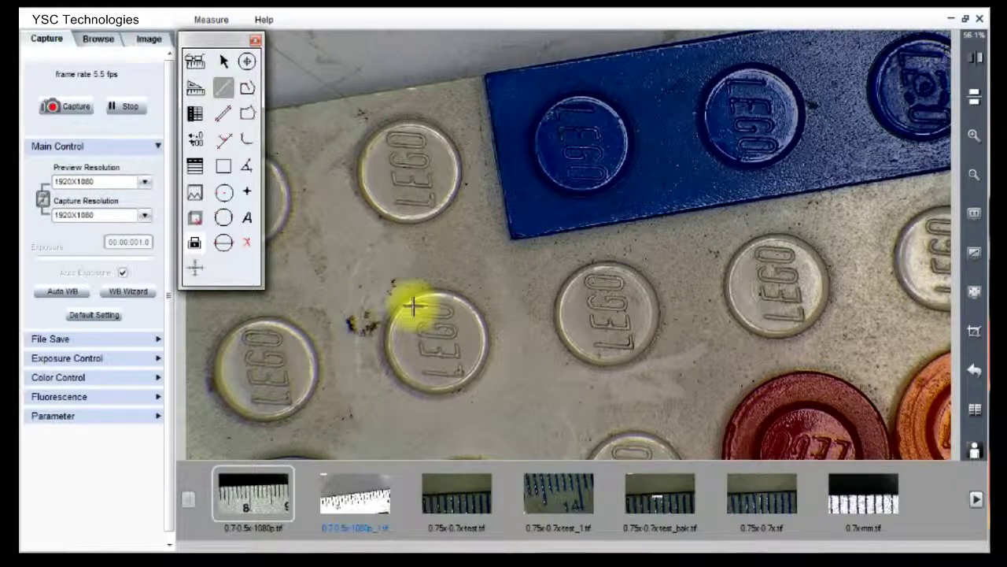
{"action": "left_click", "coordinate": [402, 327]}
{"action": "left_click", "coordinate": [586, 275]}
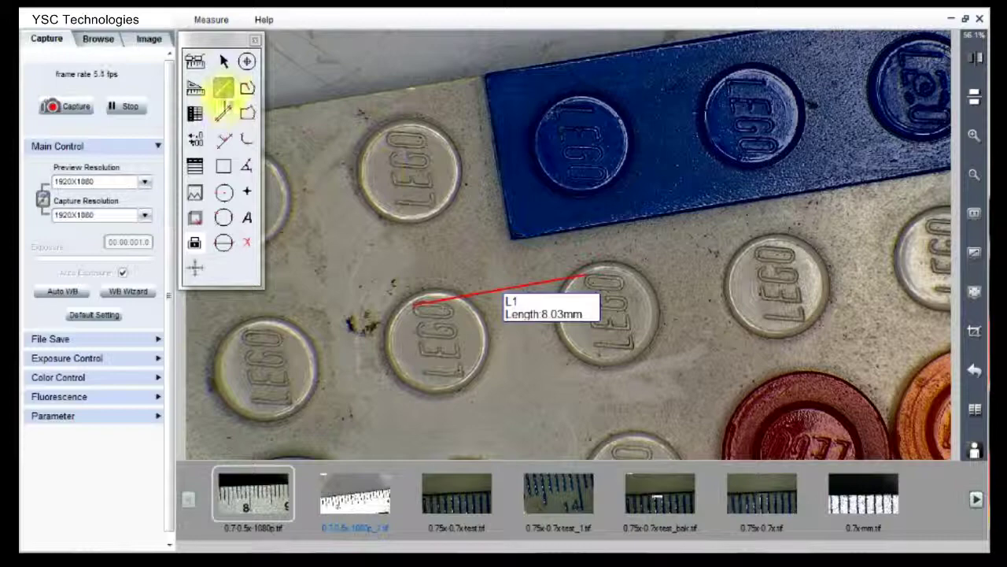
{"action": "left_click", "coordinate": [223, 61]}
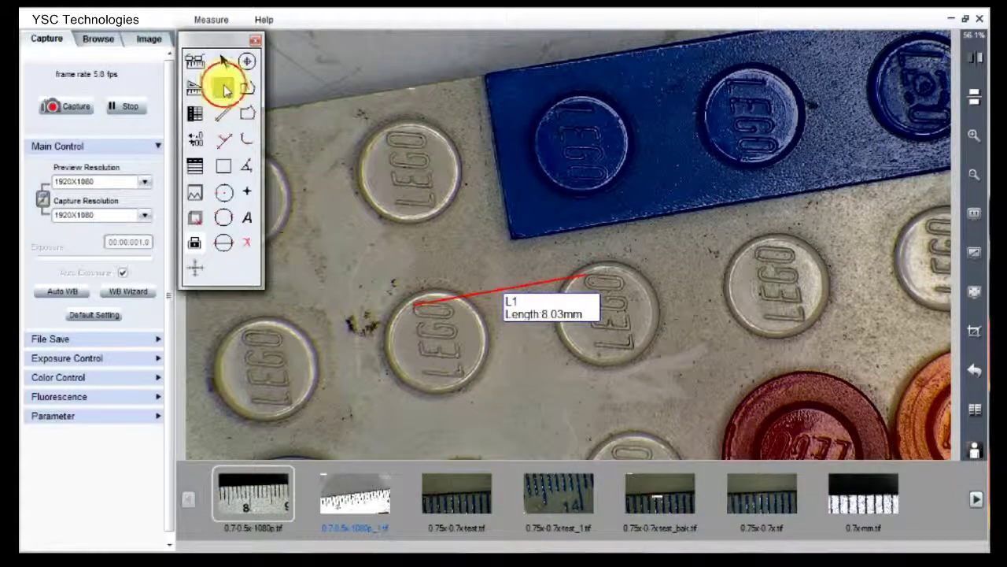
{"action": "left_click", "coordinate": [523, 303]}
{"action": "left_click_drag", "start_coordinate": [523, 303], "coordinate": [462, 265]}
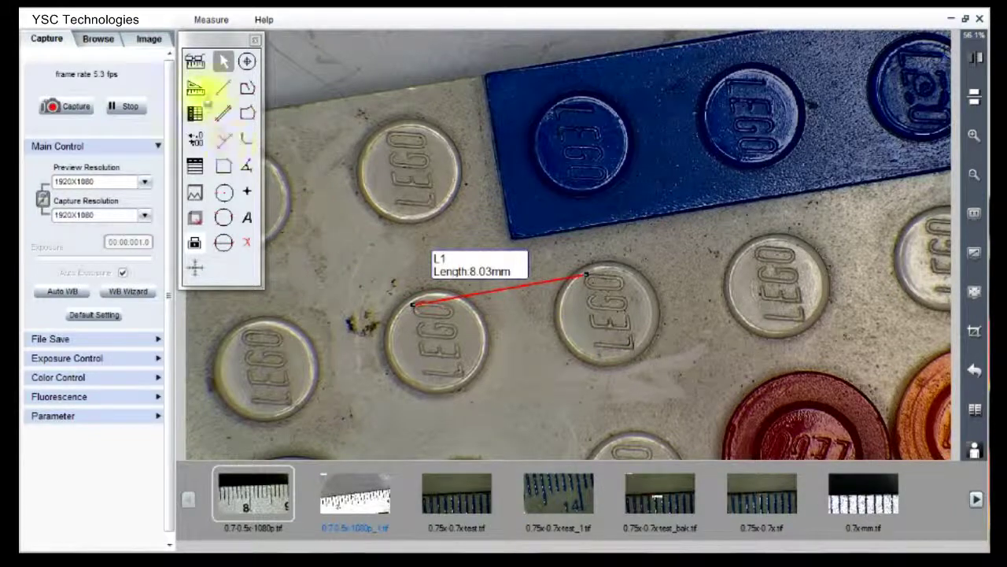
Measure Parallel1 (1.63 mm) from the blue plate edge to beside the grey stud
{"action": "left_click", "coordinate": [224, 114]}
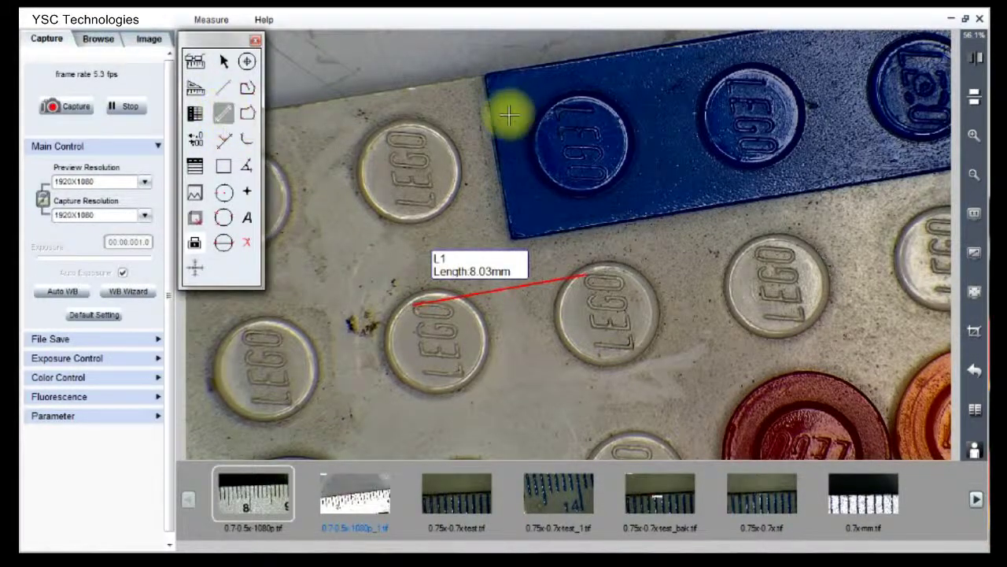
{"action": "left_click", "coordinate": [483, 87]}
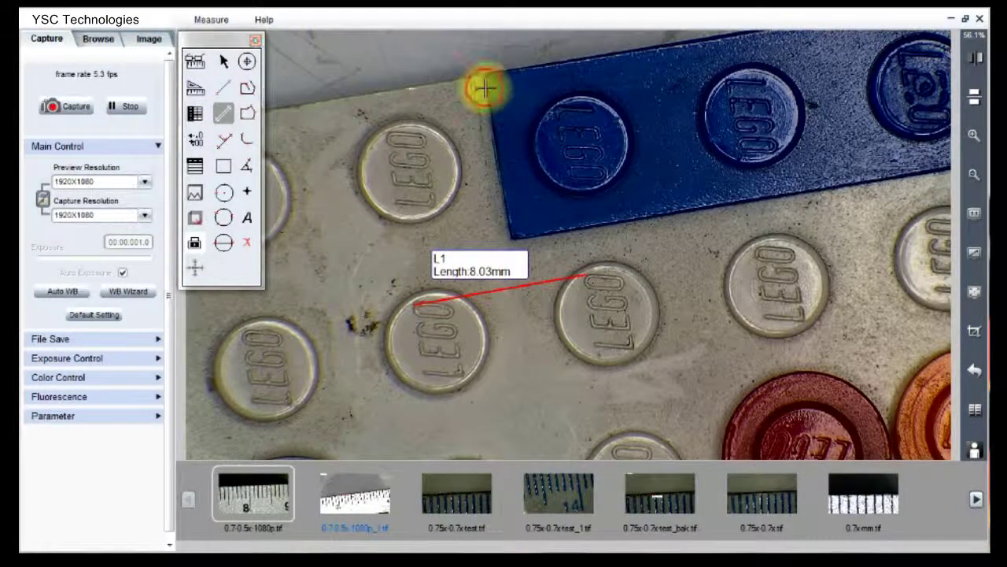
{"action": "left_click", "coordinate": [471, 208]}
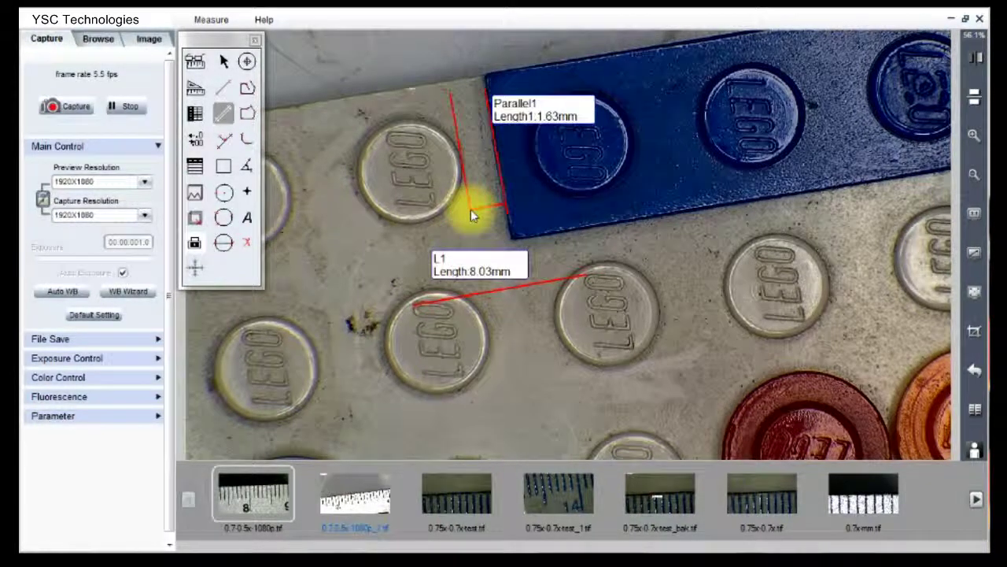
{"action": "left_click", "coordinate": [225, 118]}
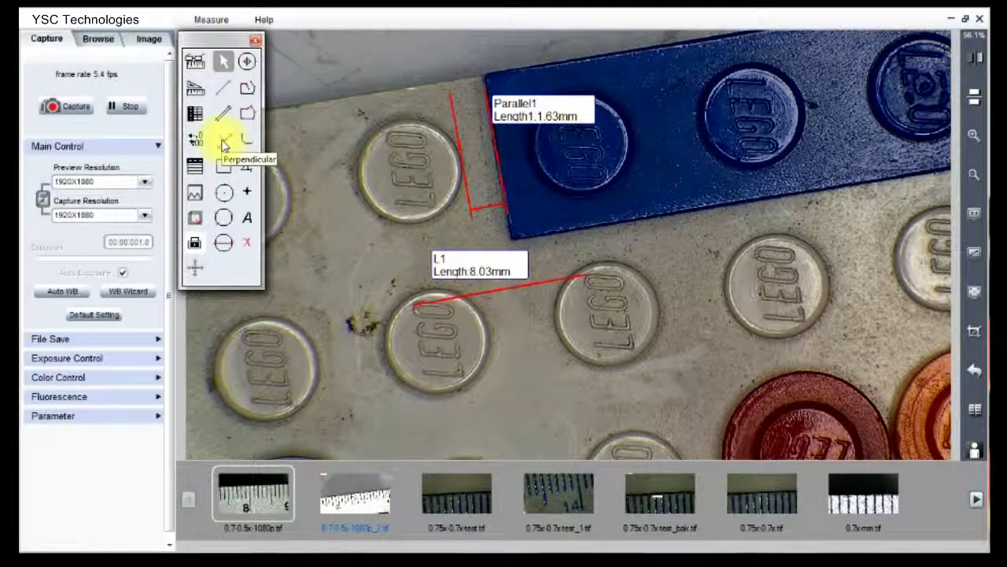
Add Perpendicular1 from the blue plate's lower edge, giving 1.77, 4.12, 3.49 and 6.22 mm
{"action": "left_click", "coordinate": [225, 142]}
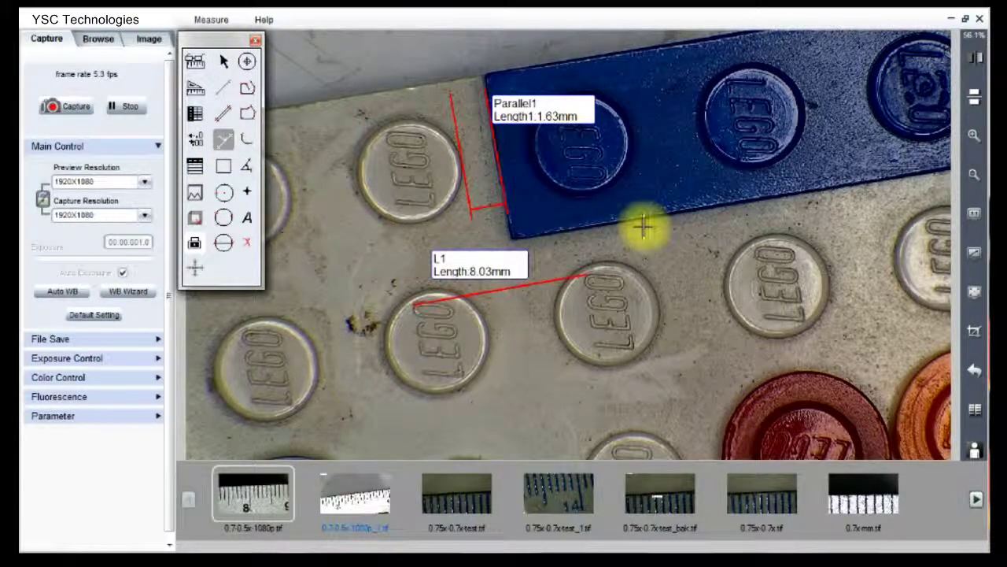
{"action": "left_click", "coordinate": [782, 194]}
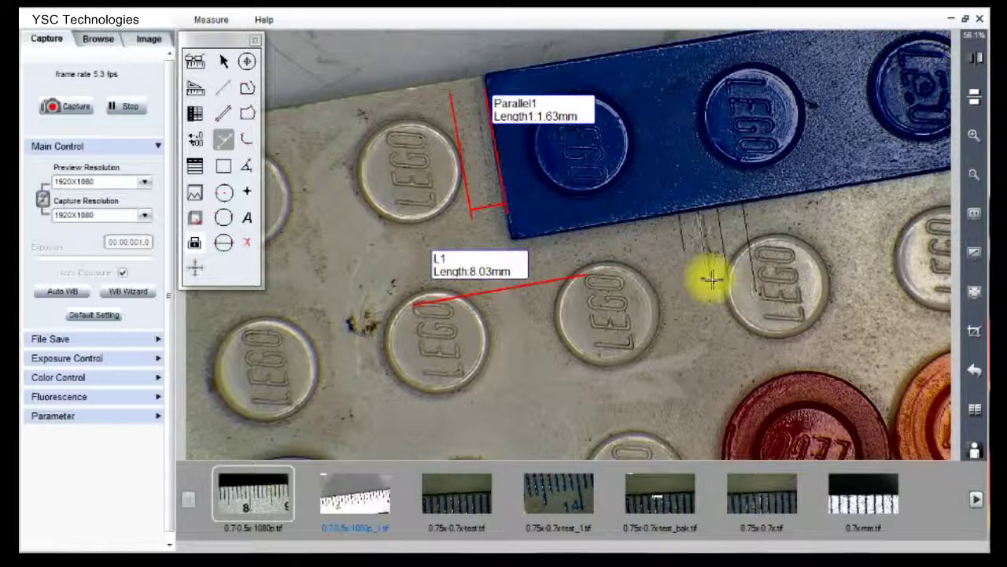
{"action": "left_click", "coordinate": [719, 341]}
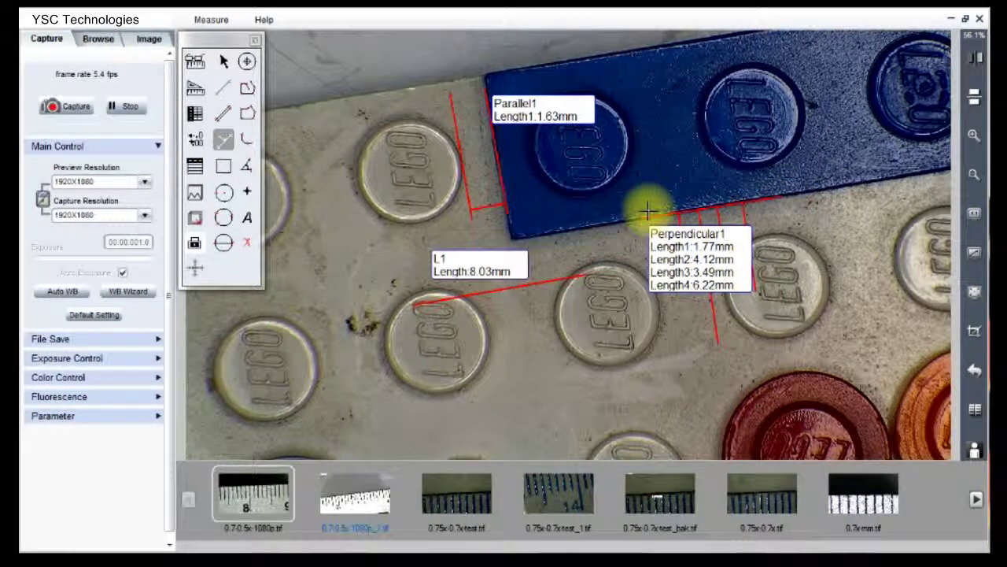
Create two-point circle C1 on the lower-left grey stud: radius 2.44 mm, area 18.69 mm²
{"action": "left_click", "coordinate": [222, 140]}
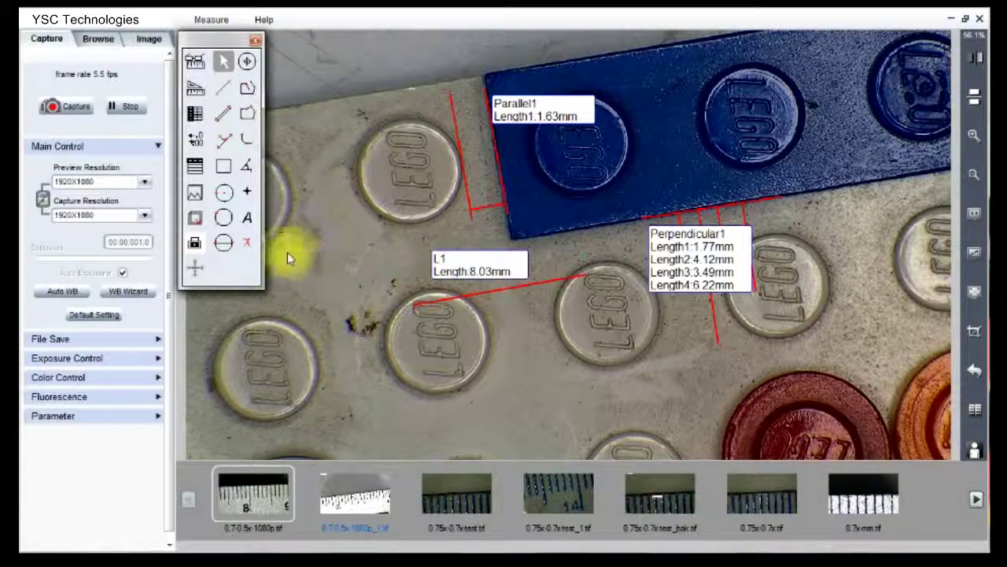
{"action": "left_click", "coordinate": [224, 194]}
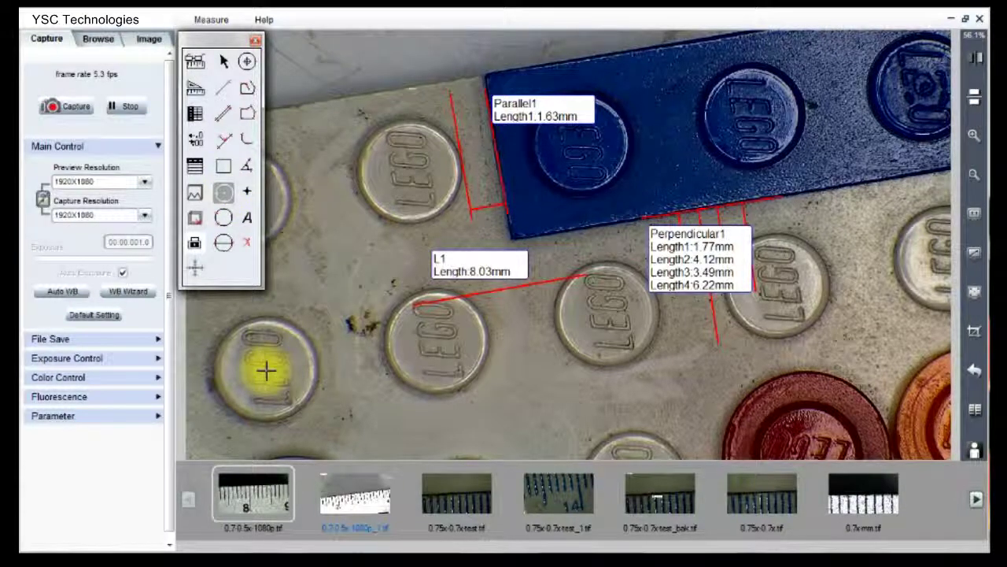
{"action": "left_click", "coordinate": [309, 399]}
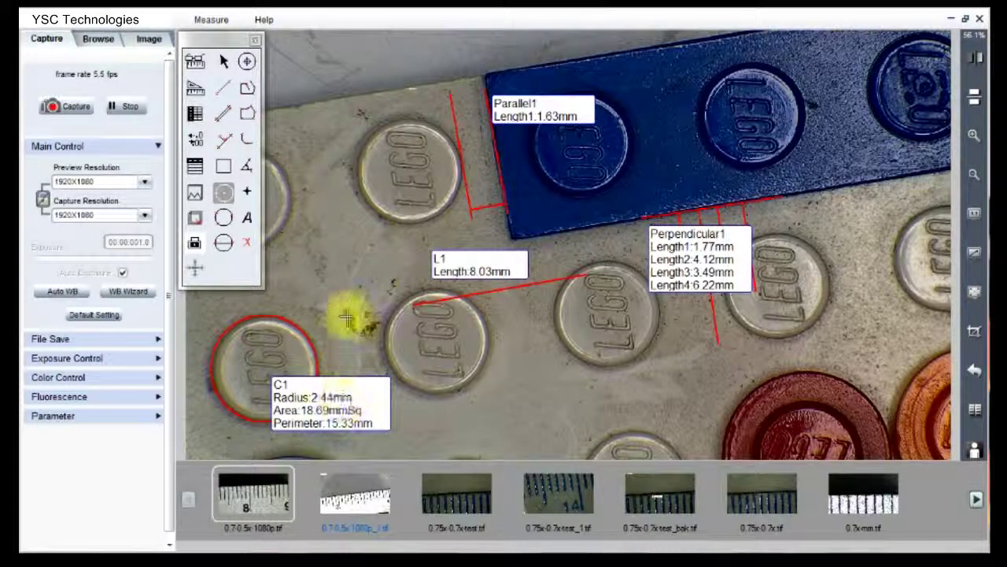
Create circle C2 on the middle grey stud: radius 2.44 mm, area 18.77 mm², perimeter 15.36 mm
{"action": "left_click", "coordinate": [225, 221]}
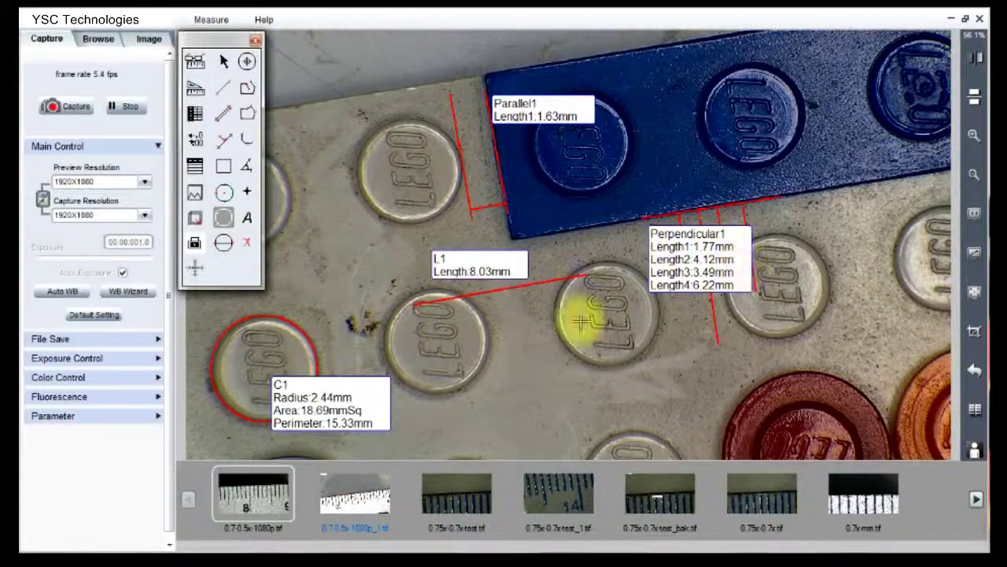
{"action": "left_click", "coordinate": [589, 264]}
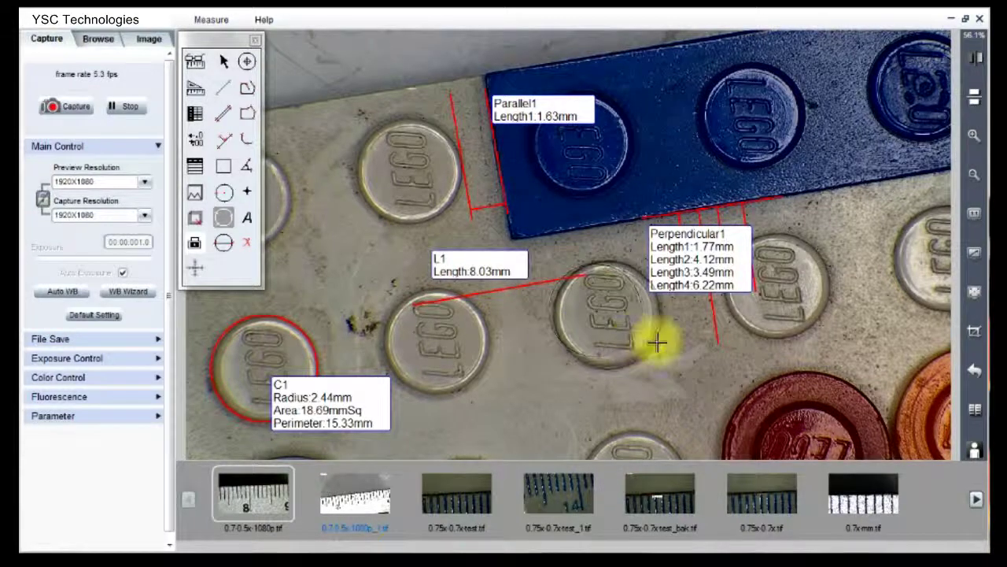
{"action": "left_click", "coordinate": [655, 340]}
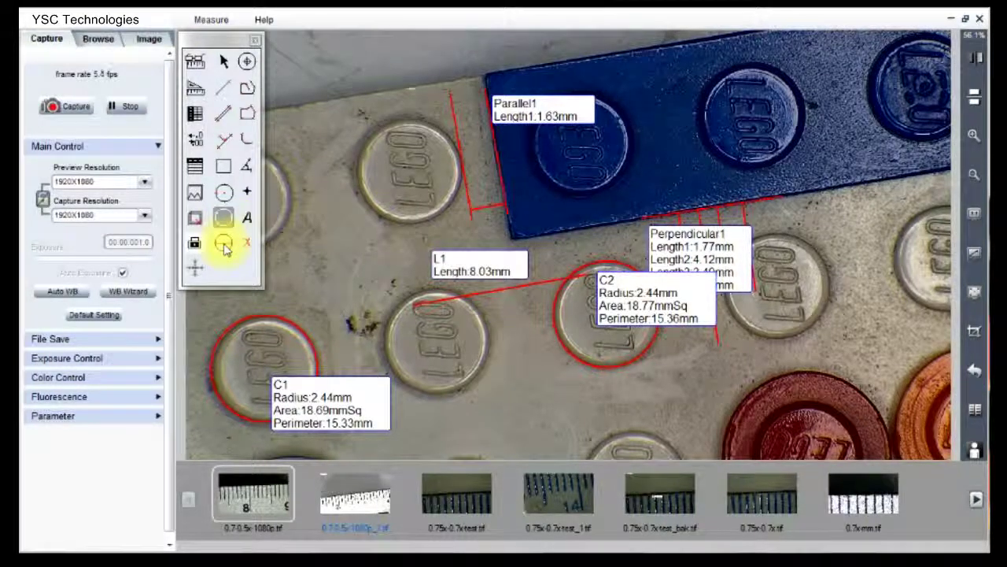
Draw diameter circle C3 on the blue-plate stud and move its label to the lower right
{"action": "left_click", "coordinate": [224, 244]}
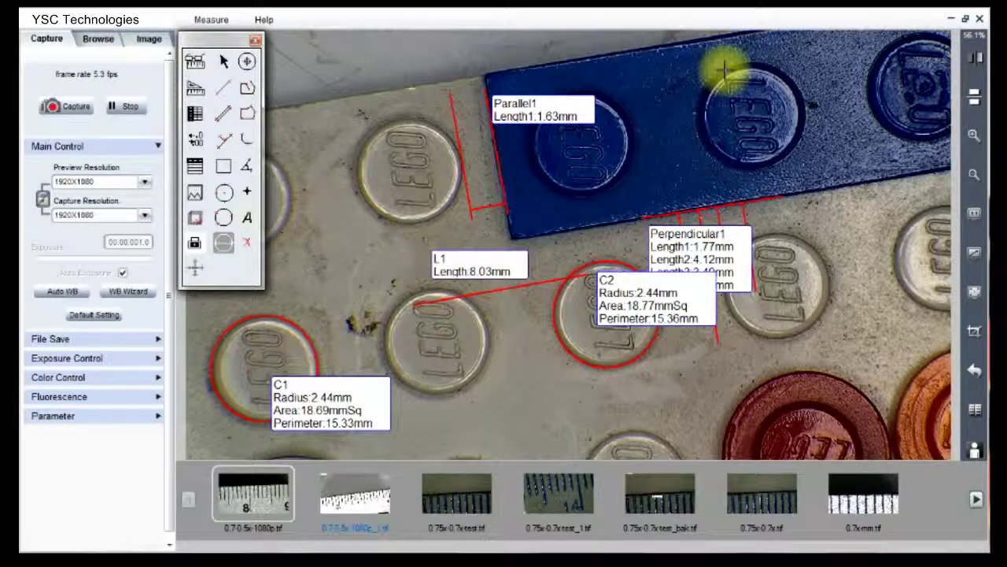
{"action": "left_click", "coordinate": [783, 155]}
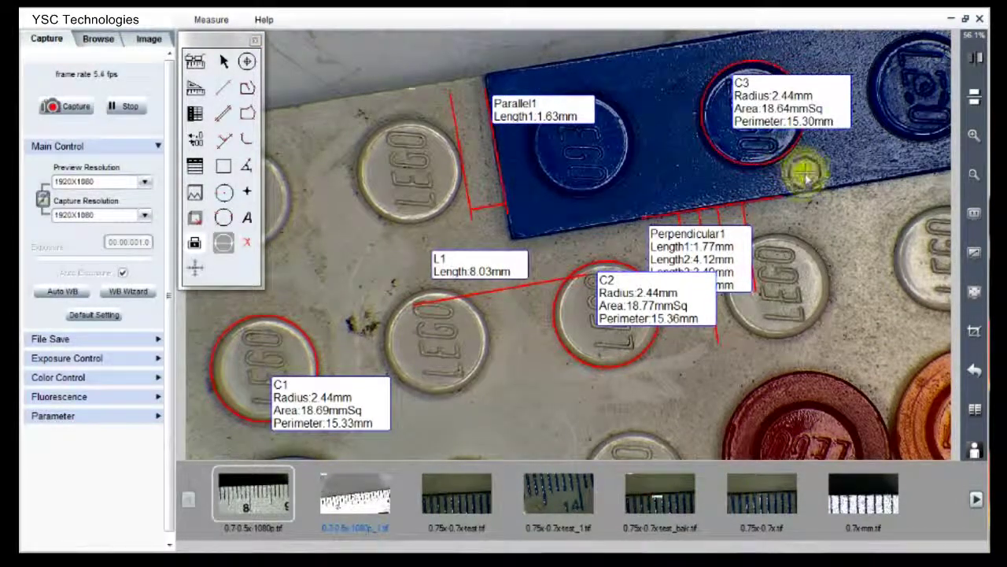
{"action": "left_click", "coordinate": [226, 248]}
{"action": "left_click", "coordinate": [785, 118]}
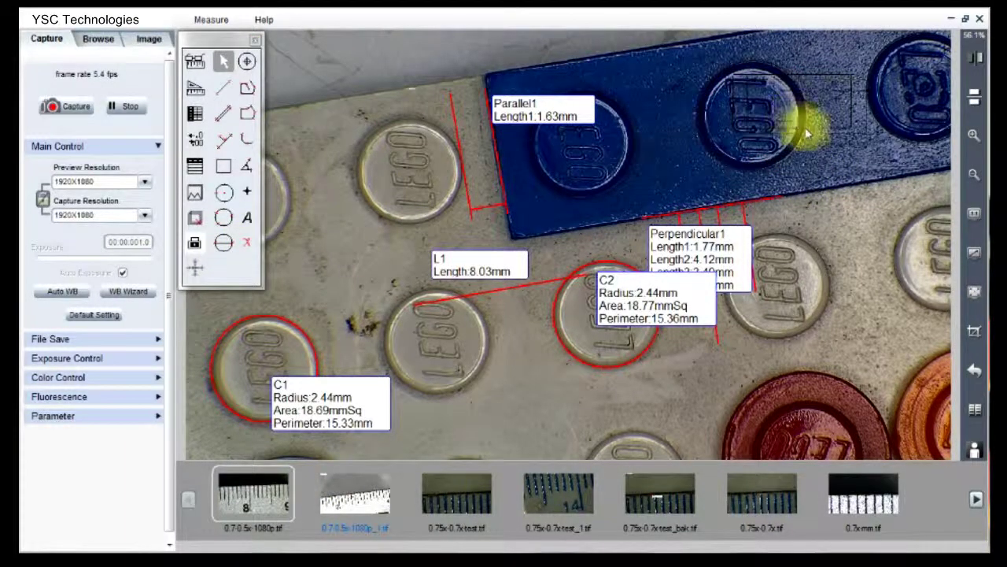
{"action": "left_click", "coordinate": [832, 194]}
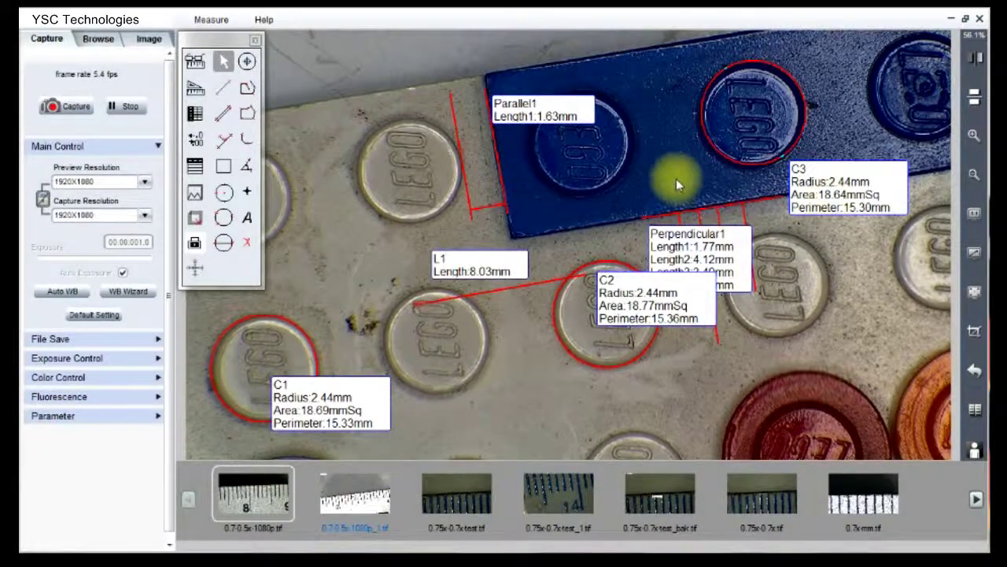
{"action": "double_click", "coordinate": [709, 135]}
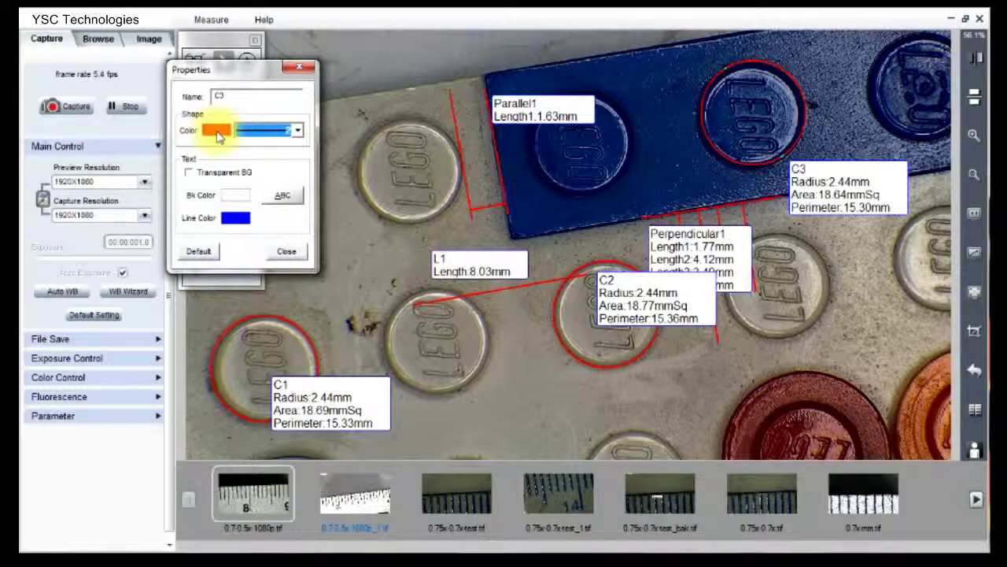
{"action": "left_click", "coordinate": [287, 253]}
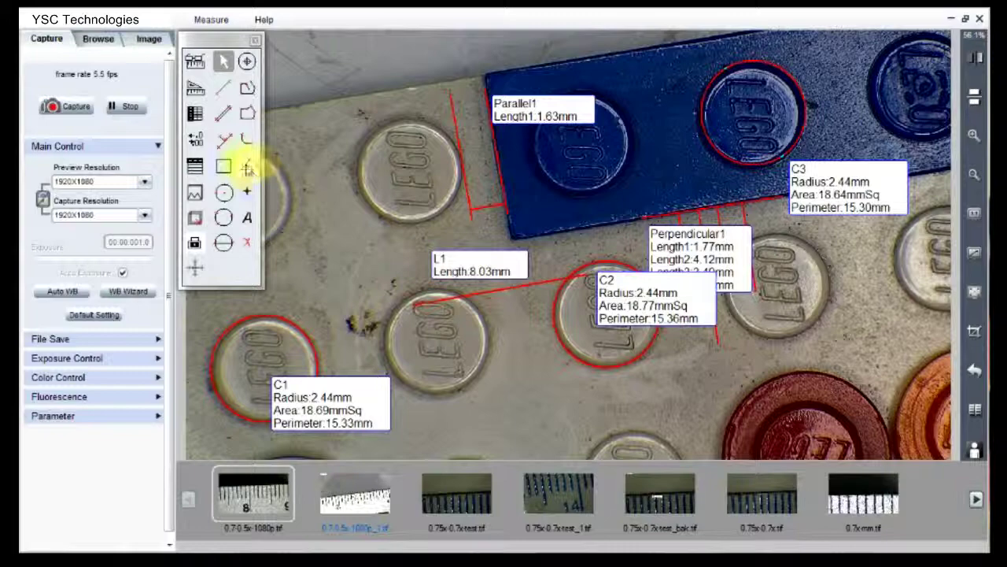
Measure angle A1 of 49.41° with three points near the top of the image
{"action": "left_click", "coordinate": [248, 167]}
{"action": "left_click", "coordinate": [413, 46]}
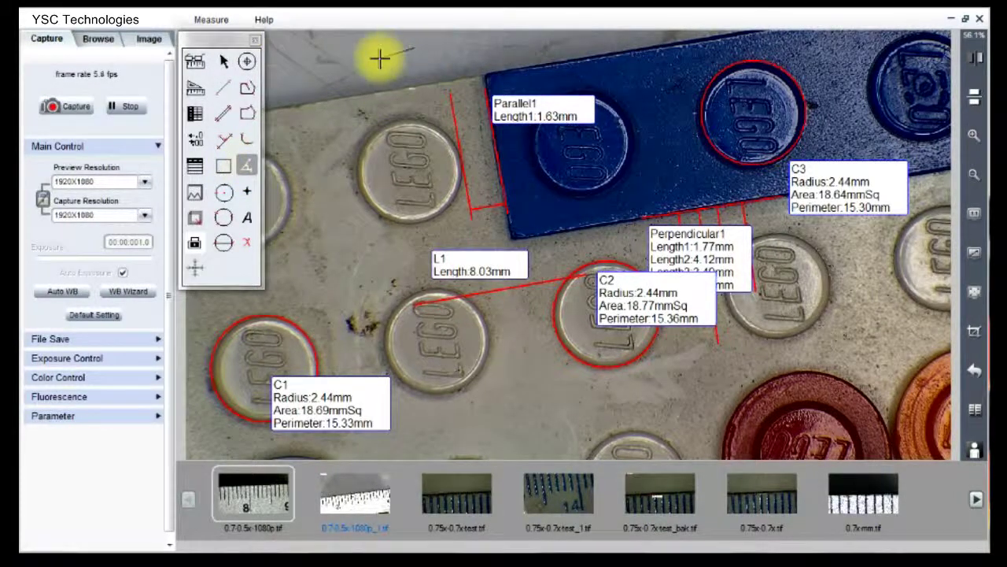
{"action": "left_click", "coordinate": [337, 72]}
{"action": "left_click", "coordinate": [409, 118]}
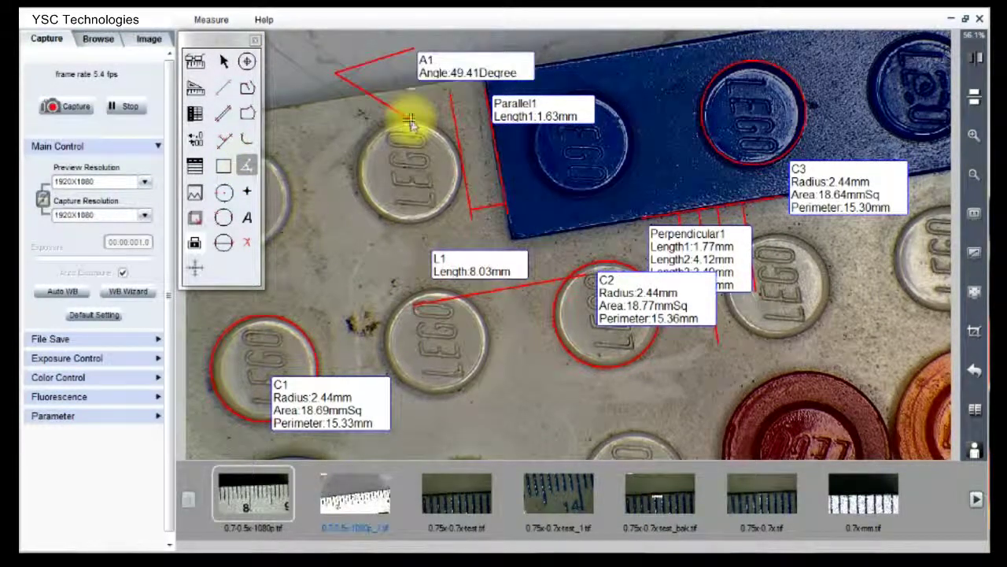
Place numbered count markers on the grey baseplate between studs
{"action": "left_click", "coordinate": [249, 195]}
{"action": "left_click", "coordinate": [318, 145]}
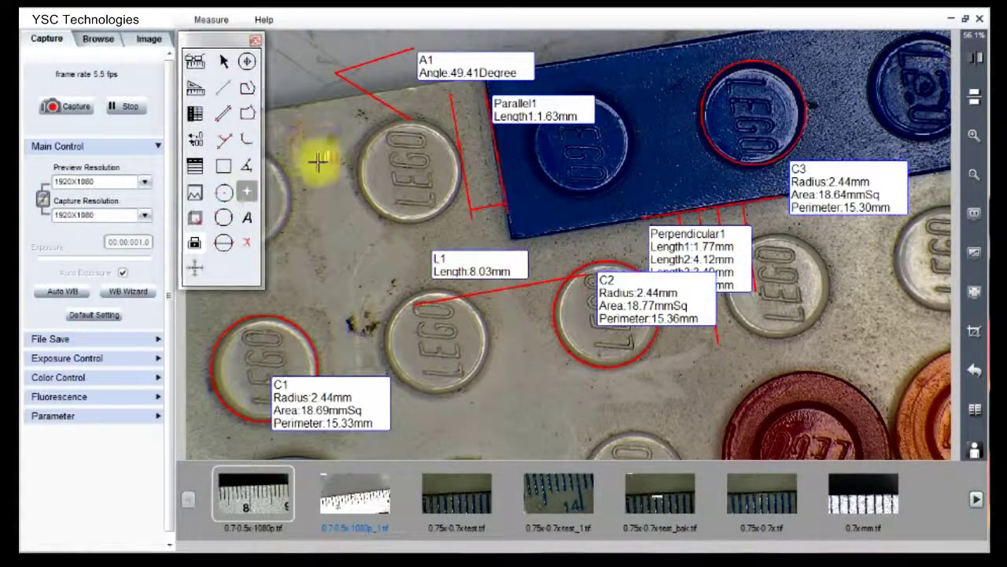
{"action": "left_click", "coordinate": [350, 211]}
{"action": "left_click", "coordinate": [321, 261]}
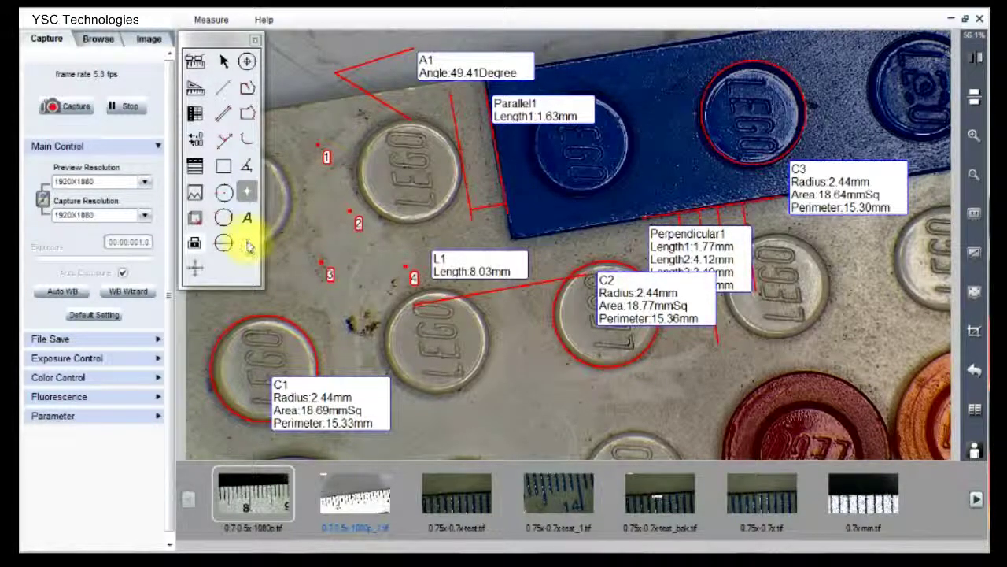
Delete circle C1 and its label from the lower-left stud, keeping C2 and C3
{"action": "left_click", "coordinate": [248, 245]}
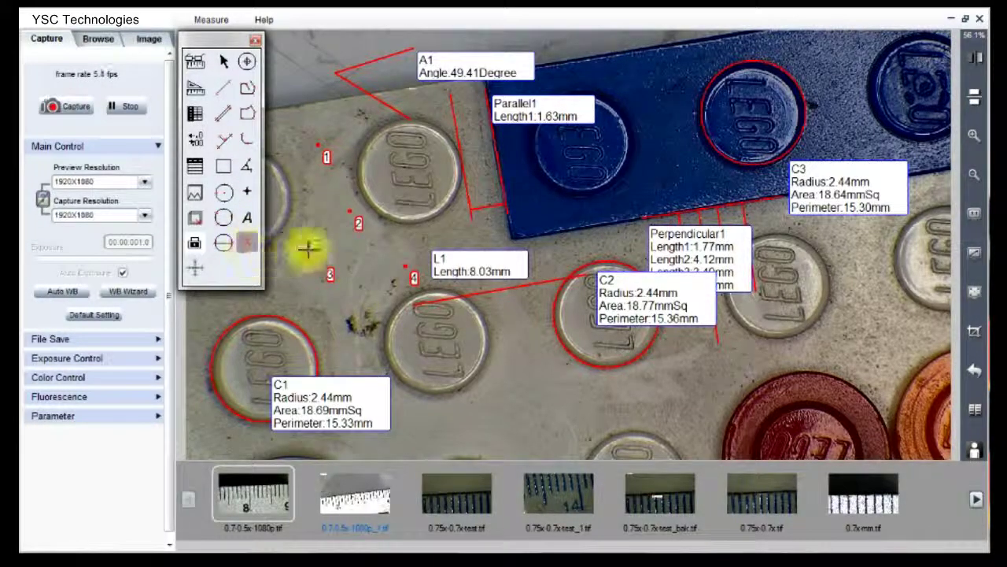
{"action": "left_click", "coordinate": [407, 273]}
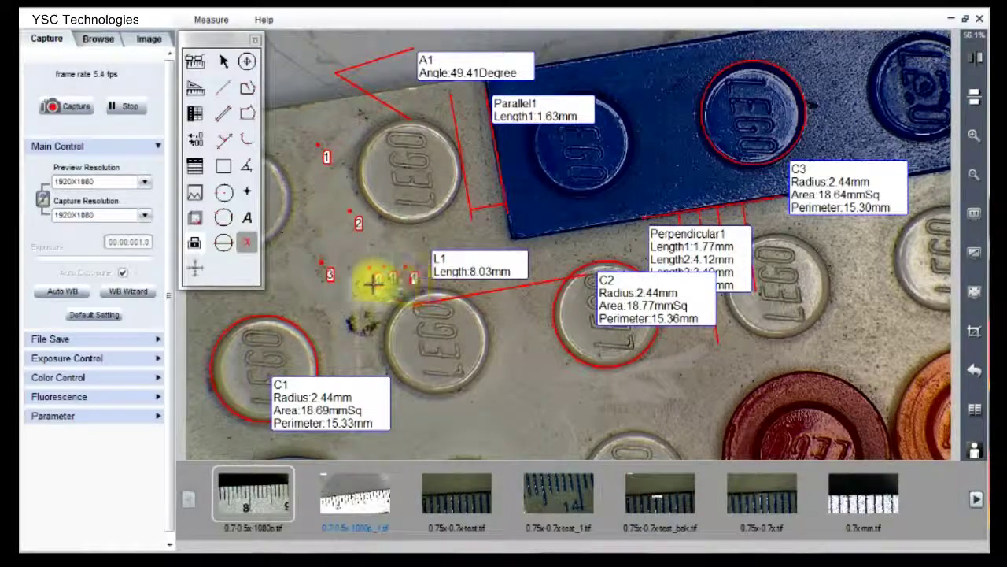
{"action": "left_click", "coordinate": [330, 277]}
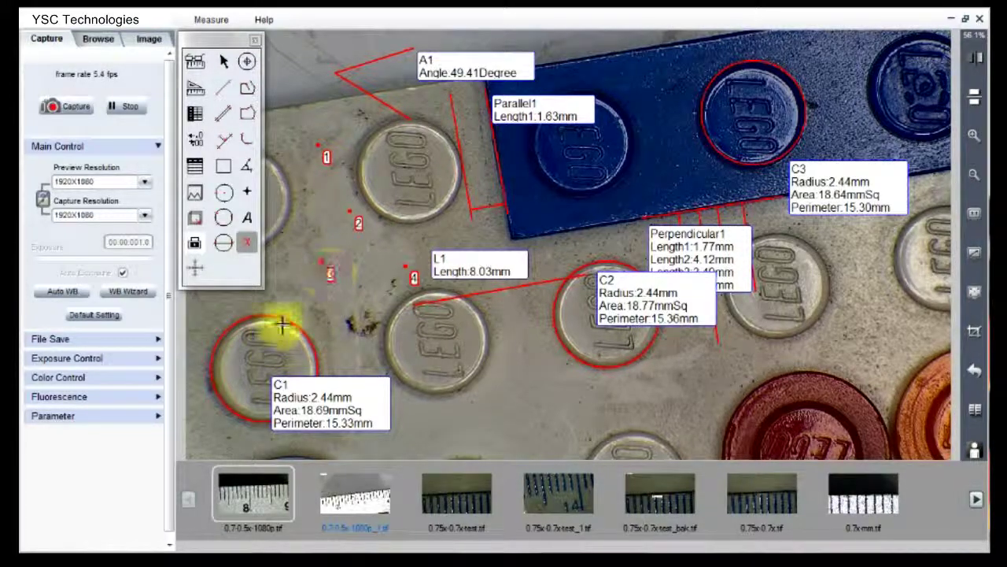
{"action": "left_click", "coordinate": [248, 244]}
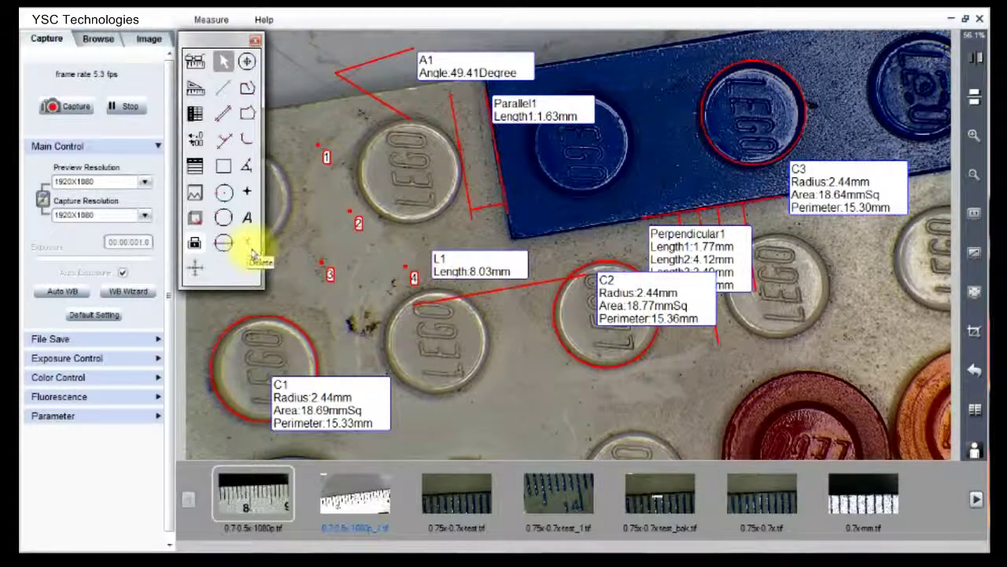
{"action": "left_click", "coordinate": [250, 249]}
{"action": "left_click", "coordinate": [282, 324]}
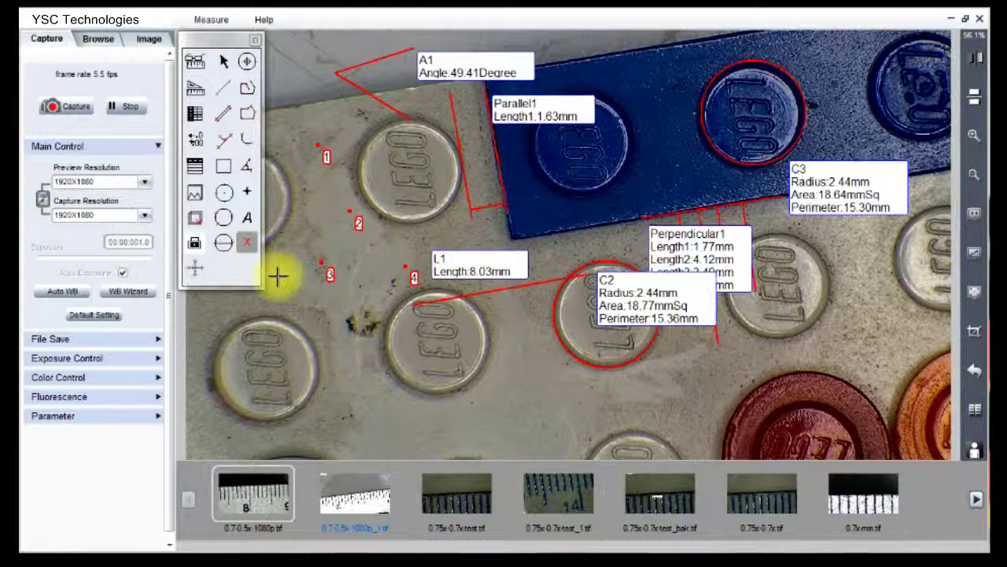
{"action": "left_click", "coordinate": [247, 243]}
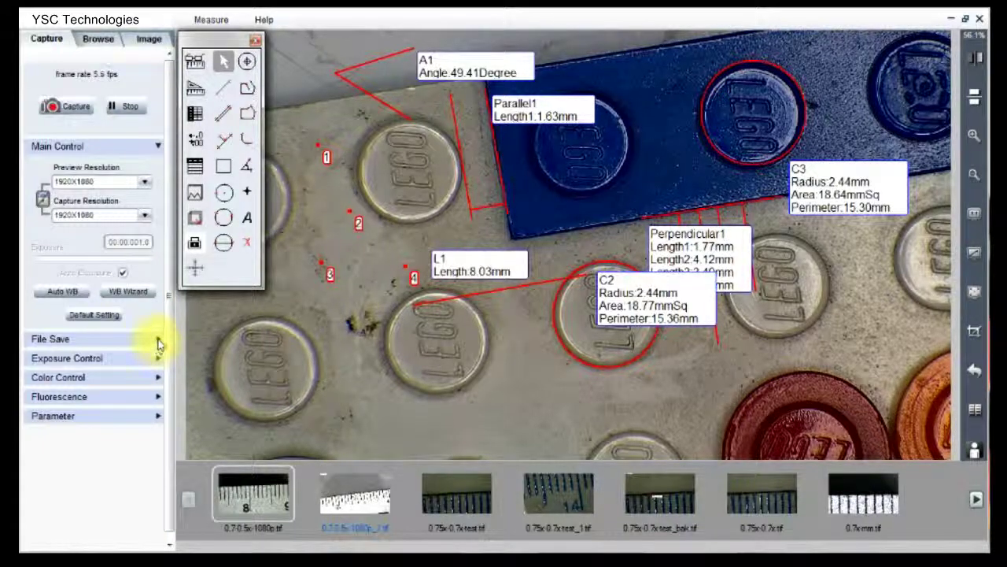
Enable Combined Measurement in the File Save settings
{"action": "left_click", "coordinate": [158, 342]}
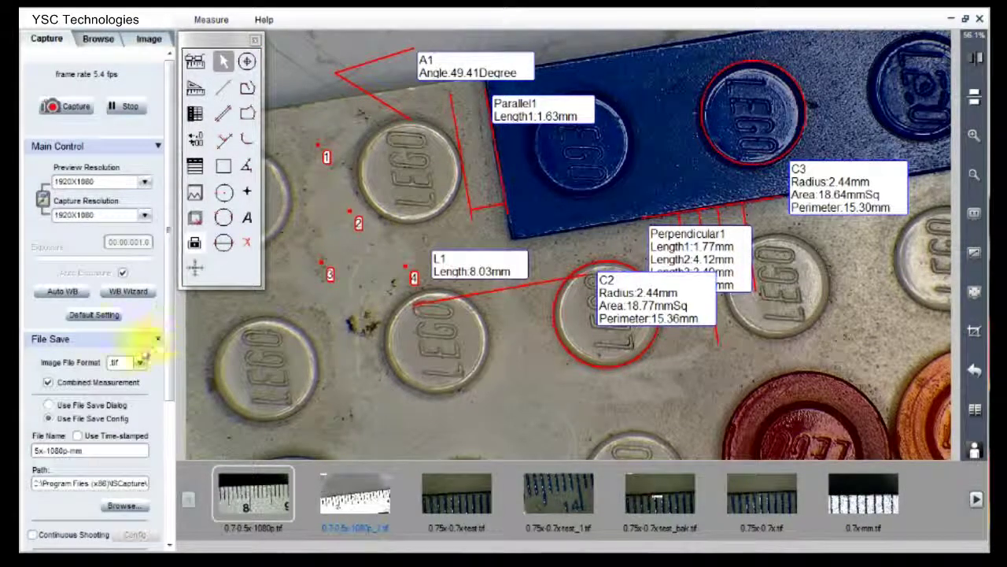
{"action": "left_click", "coordinate": [47, 384]}
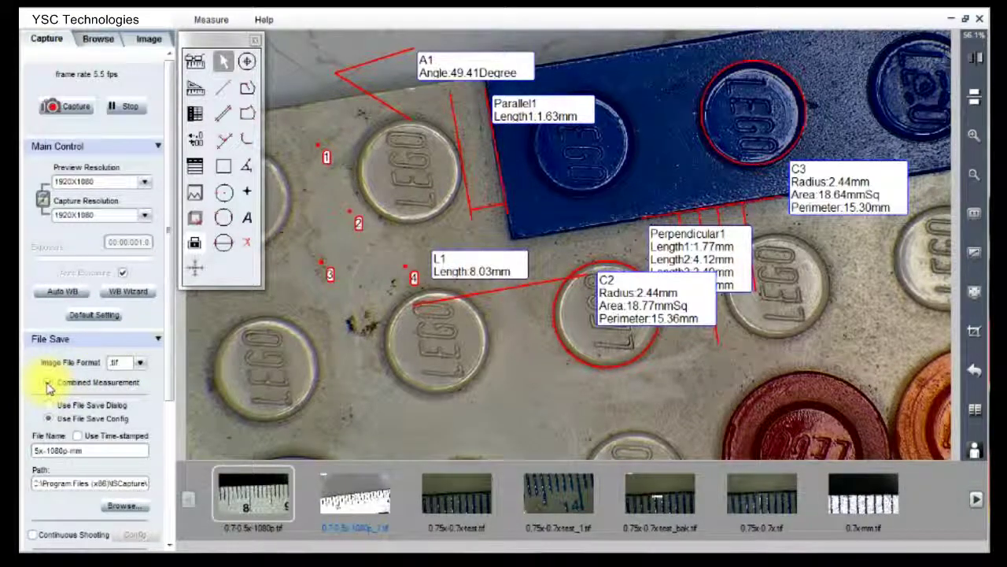
{"action": "left_click", "coordinate": [47, 383]}
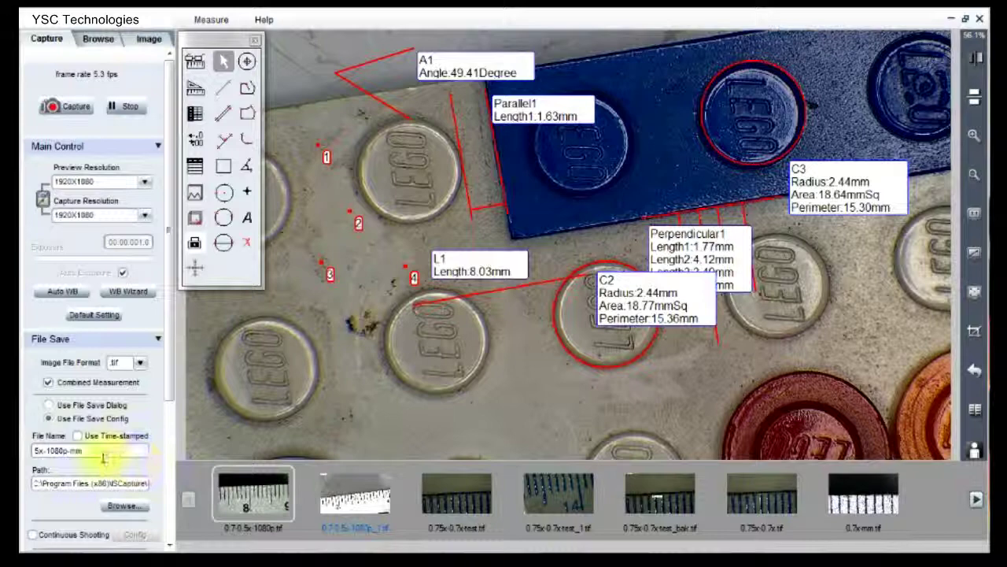
Replace the save file name 5x-1080p-mm with part-50x-measurement
{"action": "left_click_drag", "start_coordinate": [103, 456], "coordinate": [33, 453]}
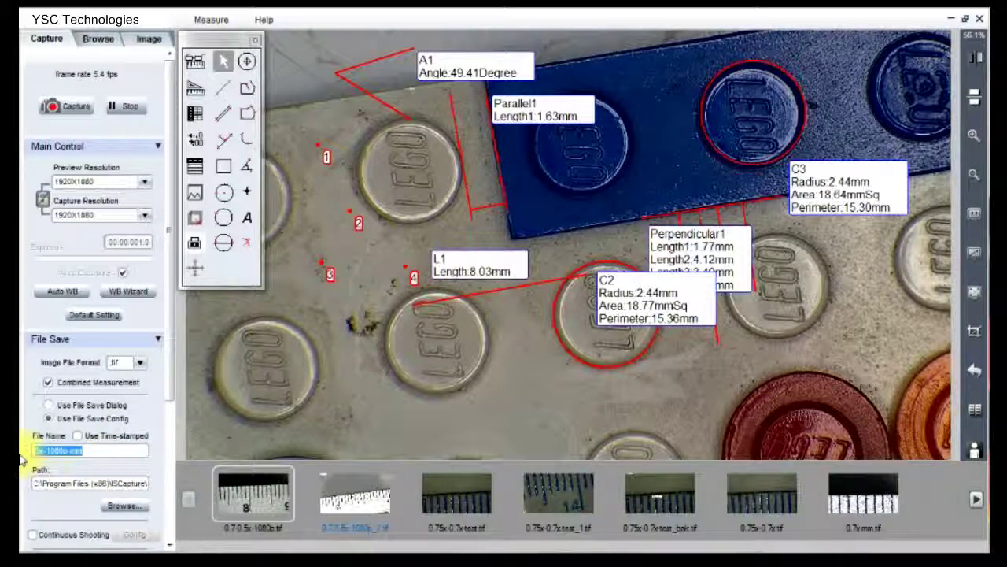
{"action": "type", "text": "0"}
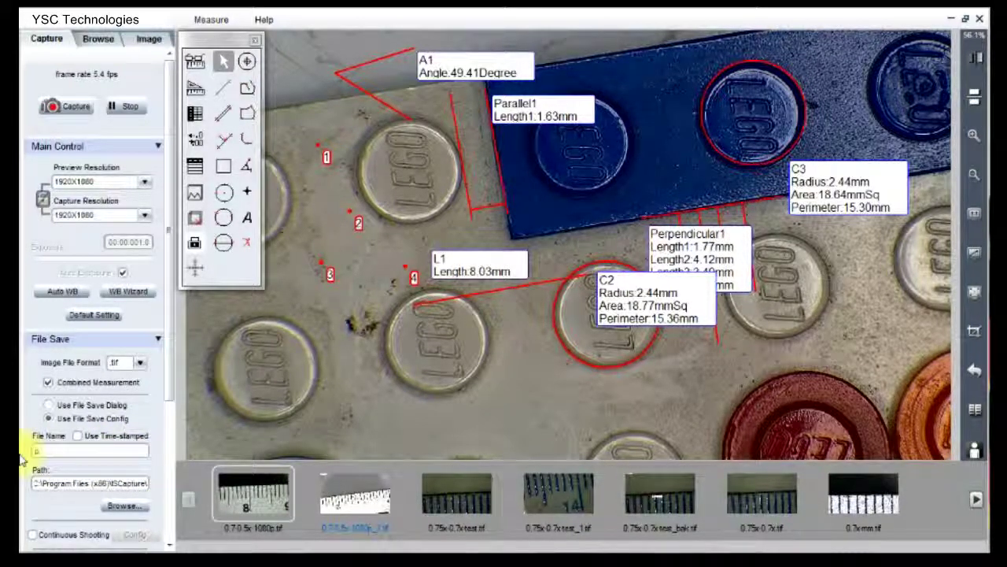
{"action": "type", "text": "art-"}
{"action": "type", "text": "10x"}
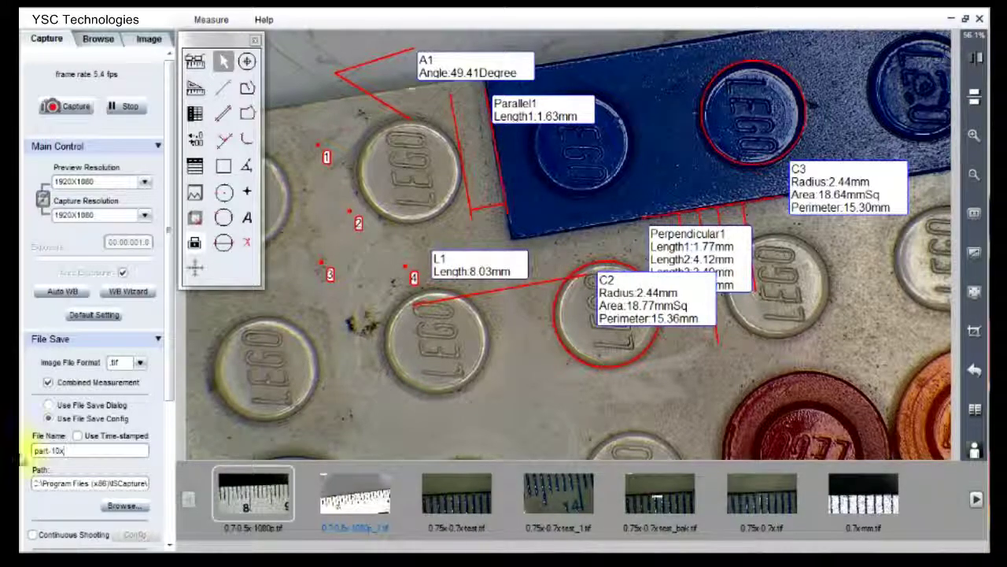
{"action": "key", "text": "BackSpace"}
{"action": "key", "text": "BackSpace"}
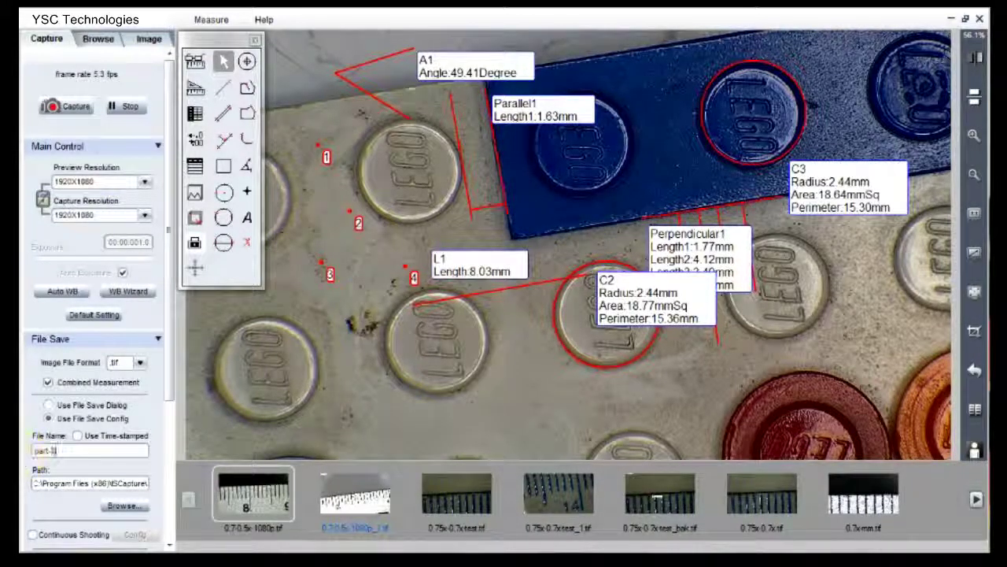
{"action": "key", "text": "BackSpace"}
{"action": "type", "text": "50x"}
{"action": "type", "text": "-measurement"}
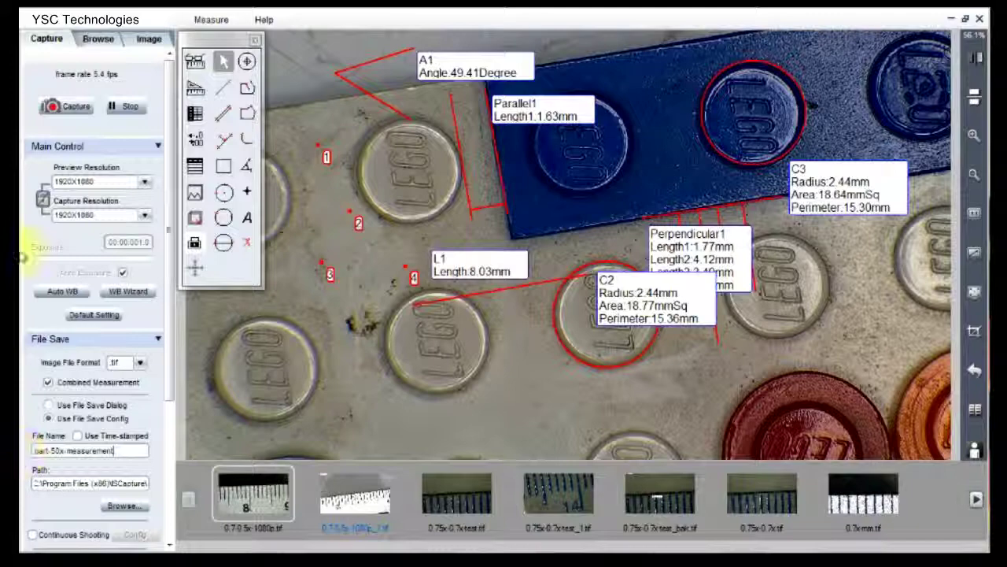
Capture the measured image as part-50x-measurement.tif, open it, and zoom out twice to view it whole
{"action": "left_click", "coordinate": [72, 108]}
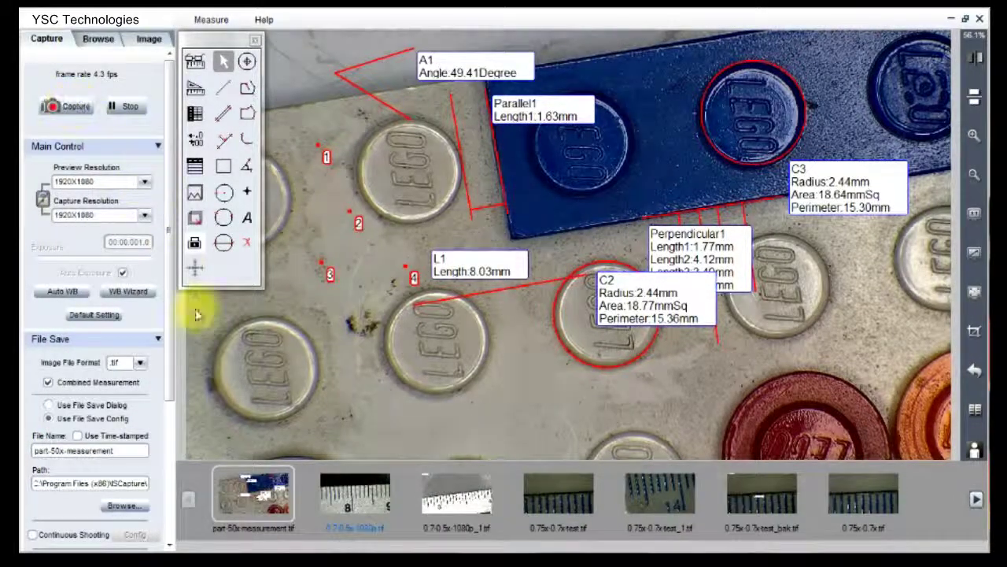
{"action": "double_click", "coordinate": [250, 495]}
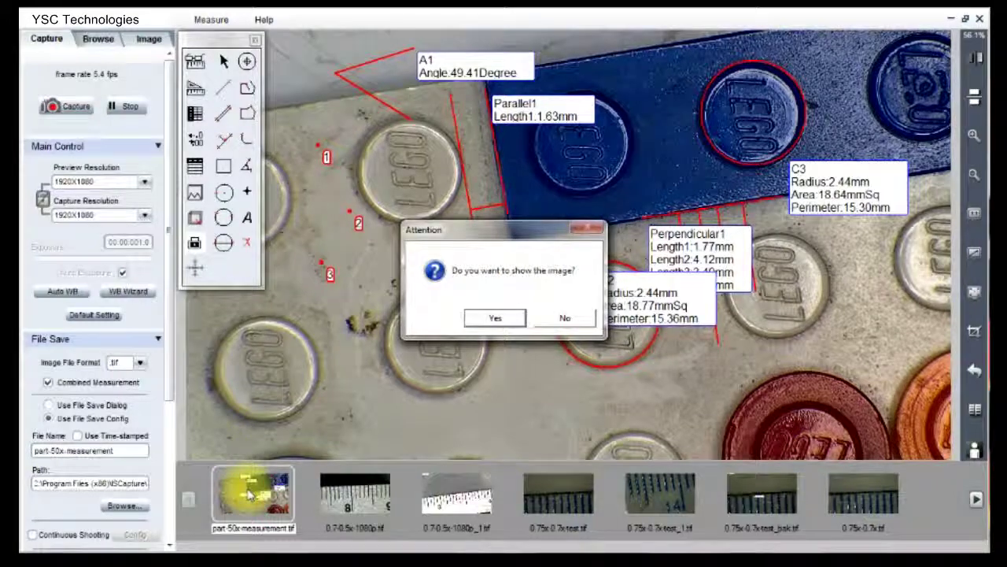
{"action": "left_click", "coordinate": [495, 318]}
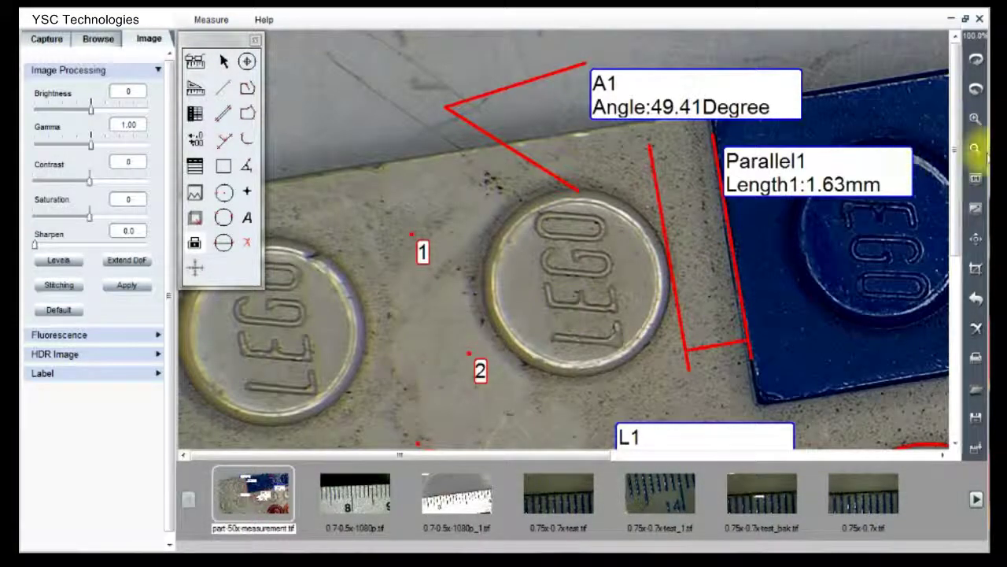
{"action": "left_click", "coordinate": [974, 151]}
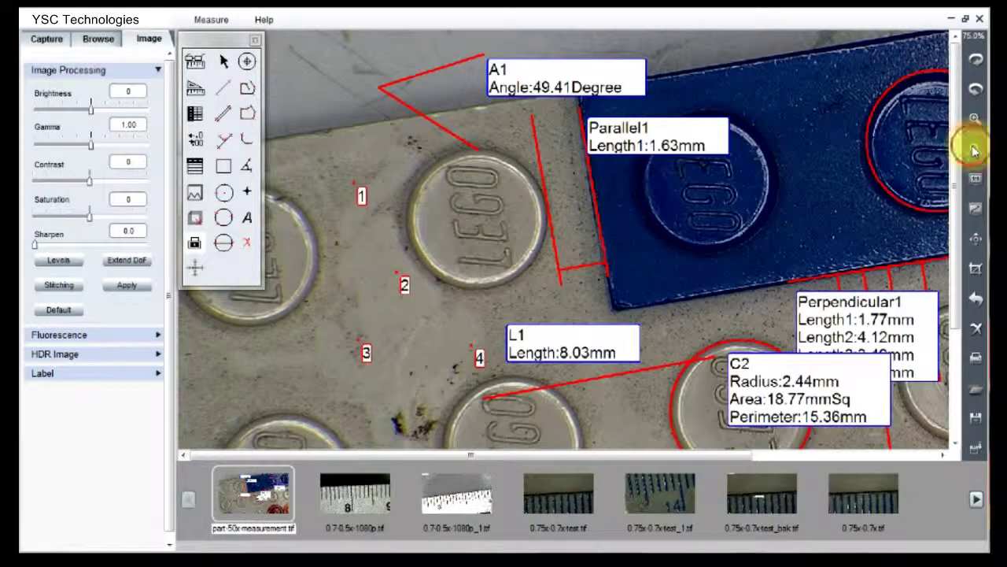
{"action": "left_click", "coordinate": [974, 151]}
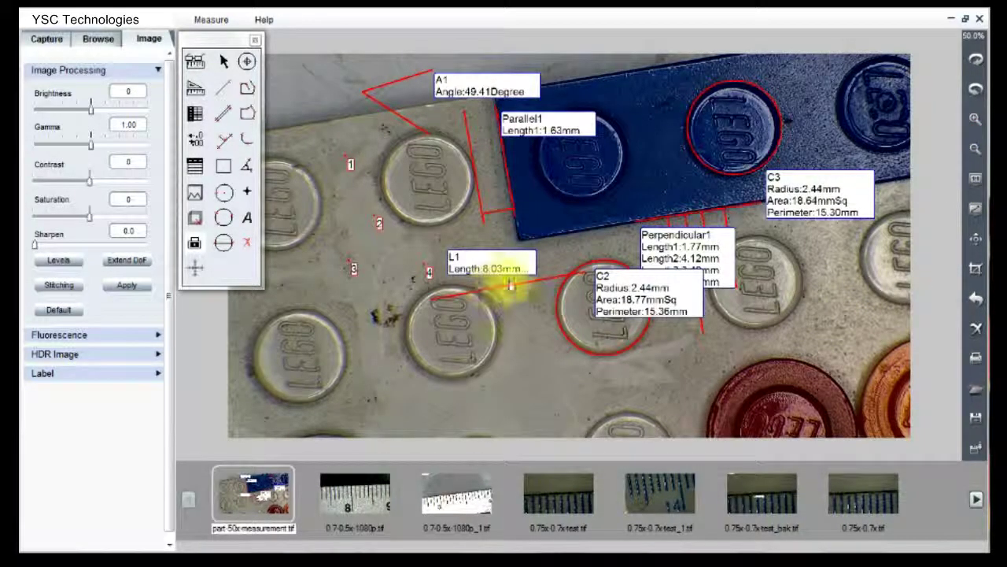